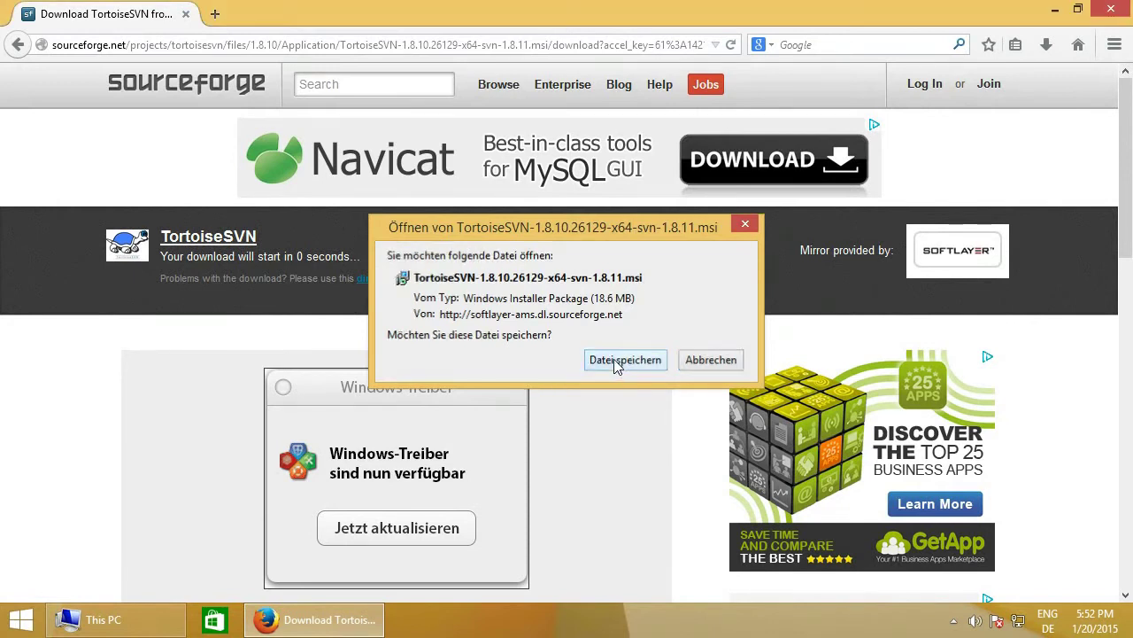
Save the TortoiseSVN-1.8.10.26129-x64-svn-1.8.11.msi installer and run it from the downloads.
{"action": "left_click", "coordinate": [617, 360]}
{"action": "left_click", "coordinate": [1047, 44]}
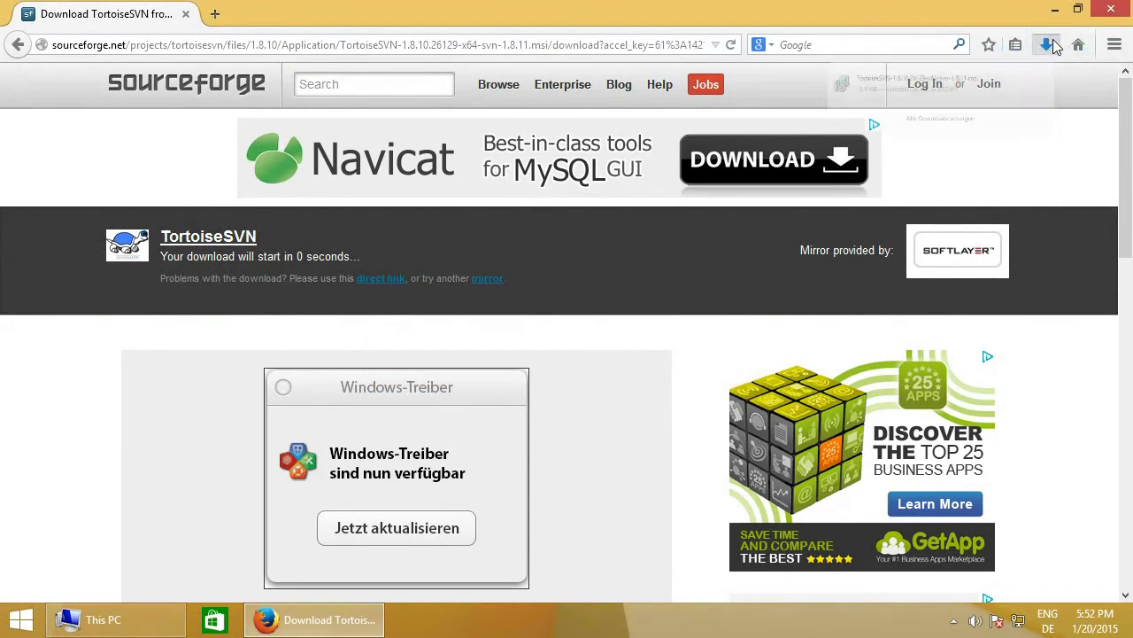
{"action": "left_click", "coordinate": [937, 110]}
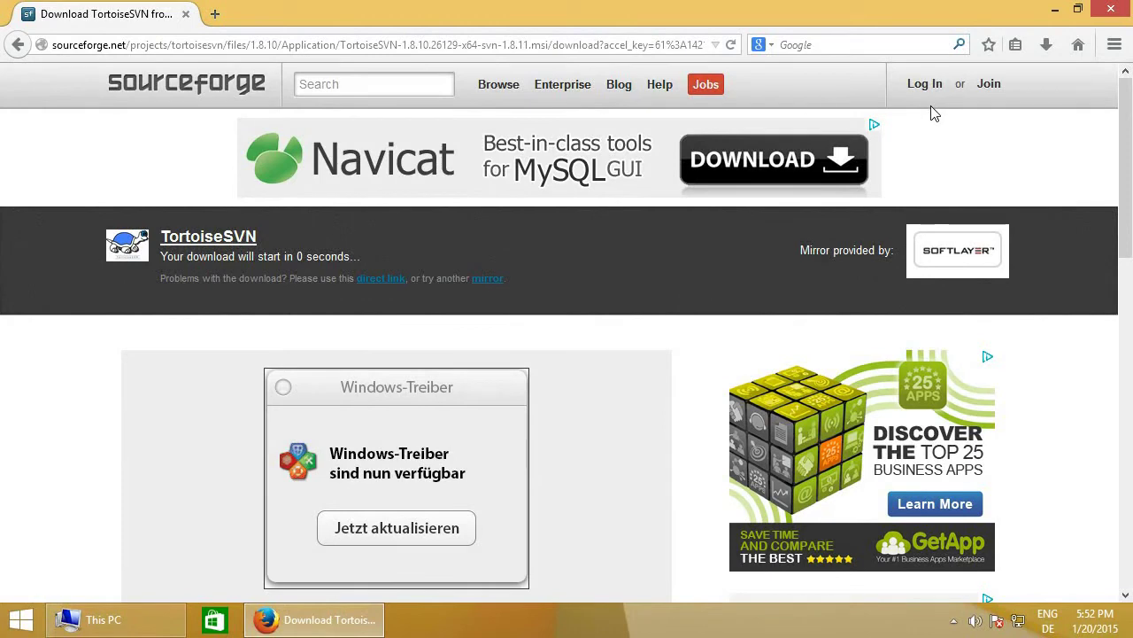
{"action": "left_click", "coordinate": [649, 326]}
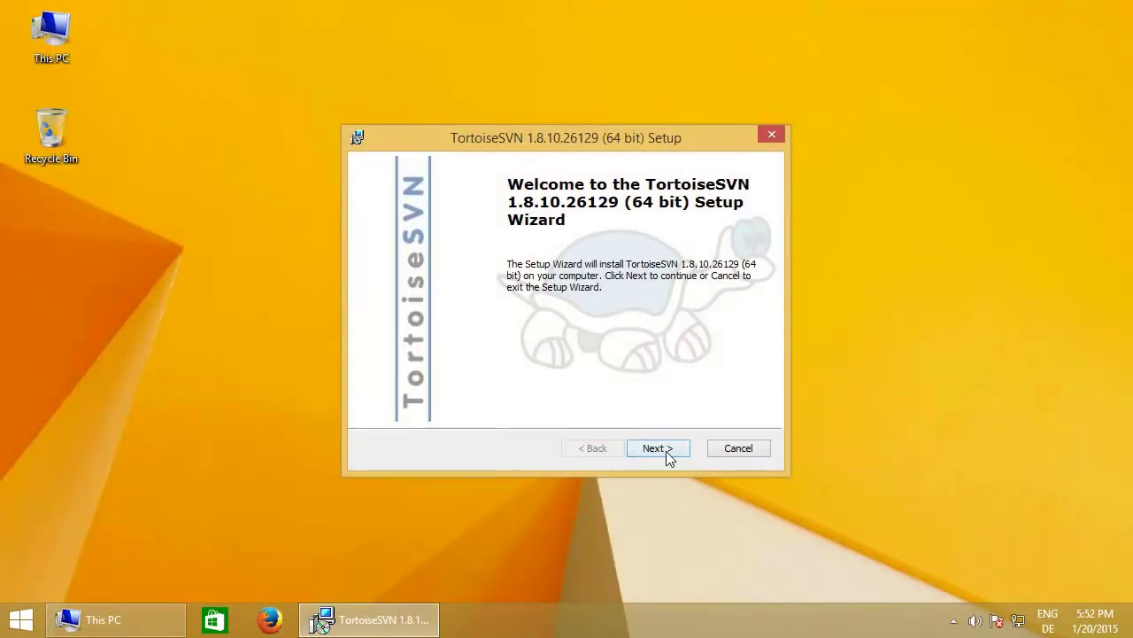
Begin the TortoiseSVN setup and accept the terms of the License Agreement.
{"action": "left_click", "coordinate": [667, 448]}
{"action": "left_click", "coordinate": [553, 382]}
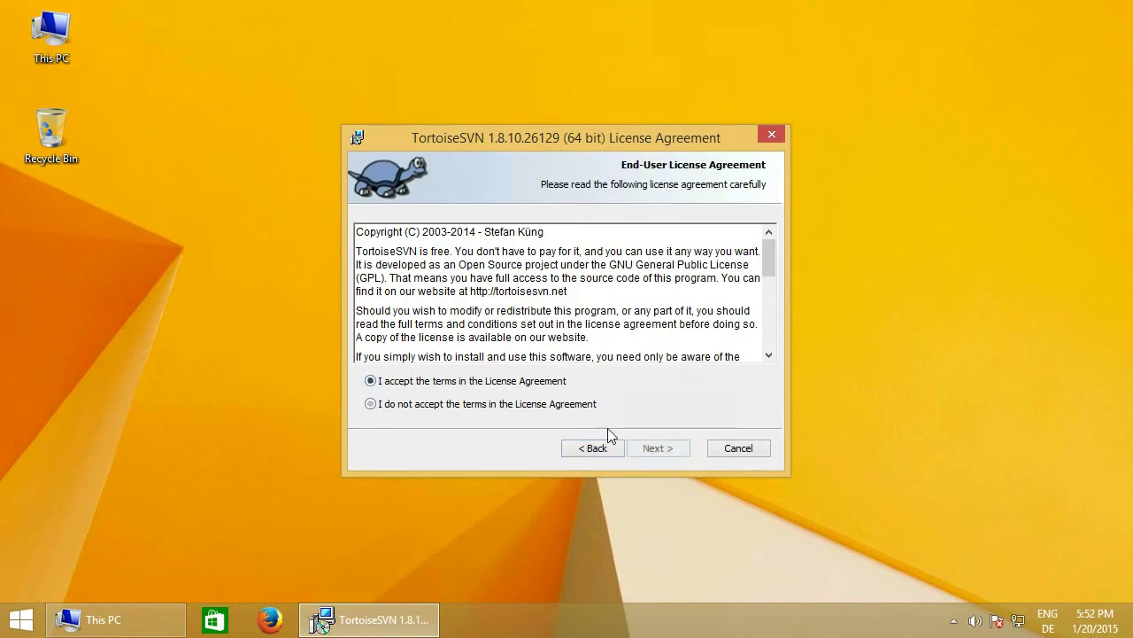
{"action": "left_click", "coordinate": [655, 448]}
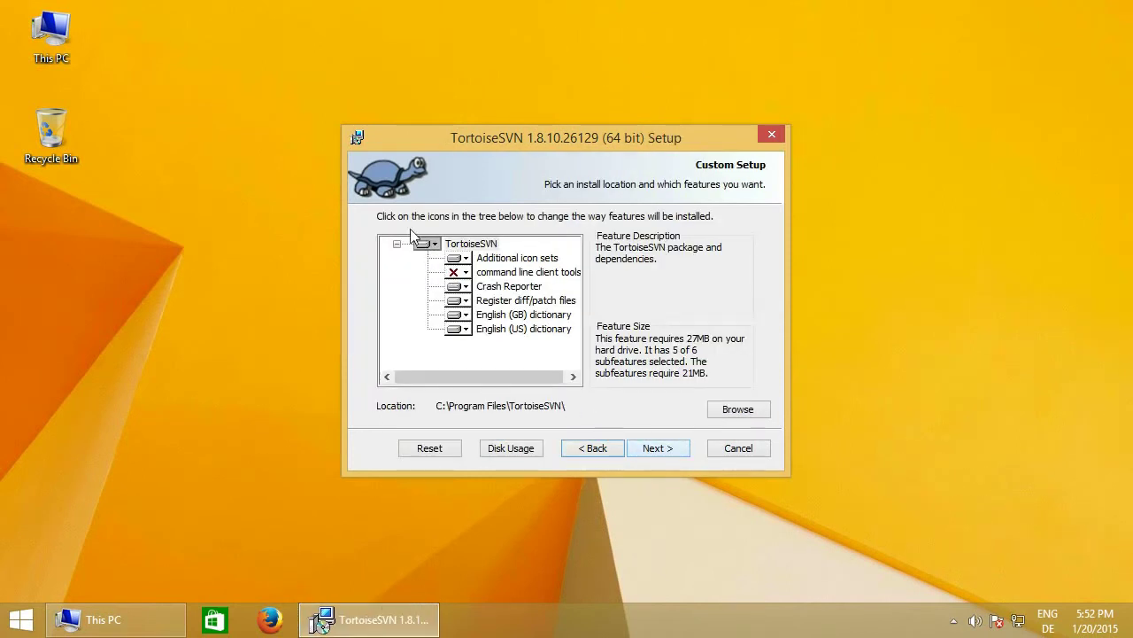
Include the command line client tools in the TortoiseSVN features and exclude the Crash Reporter.
{"action": "left_click", "coordinate": [457, 272]}
{"action": "left_click", "coordinate": [465, 291]}
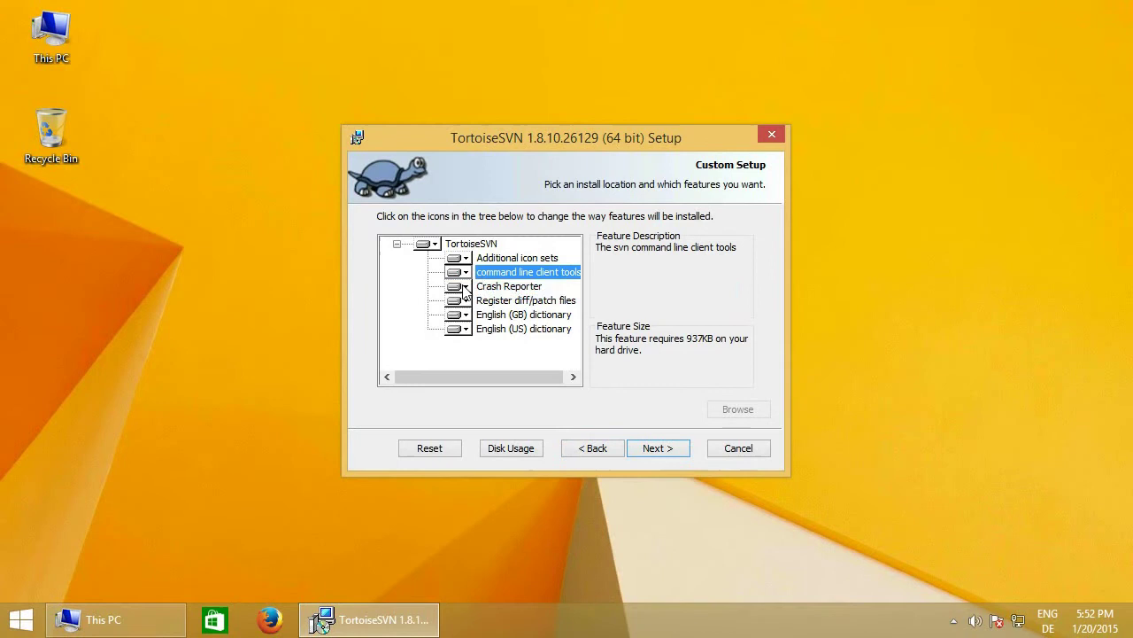
{"action": "left_click", "coordinate": [457, 286]}
{"action": "left_click", "coordinate": [465, 374]}
Install TortoiseSVN with the chosen features, allow it in User Account Control, and finish the setup wizard.
{"action": "left_click", "coordinate": [655, 448]}
{"action": "left_click", "coordinate": [649, 449]}
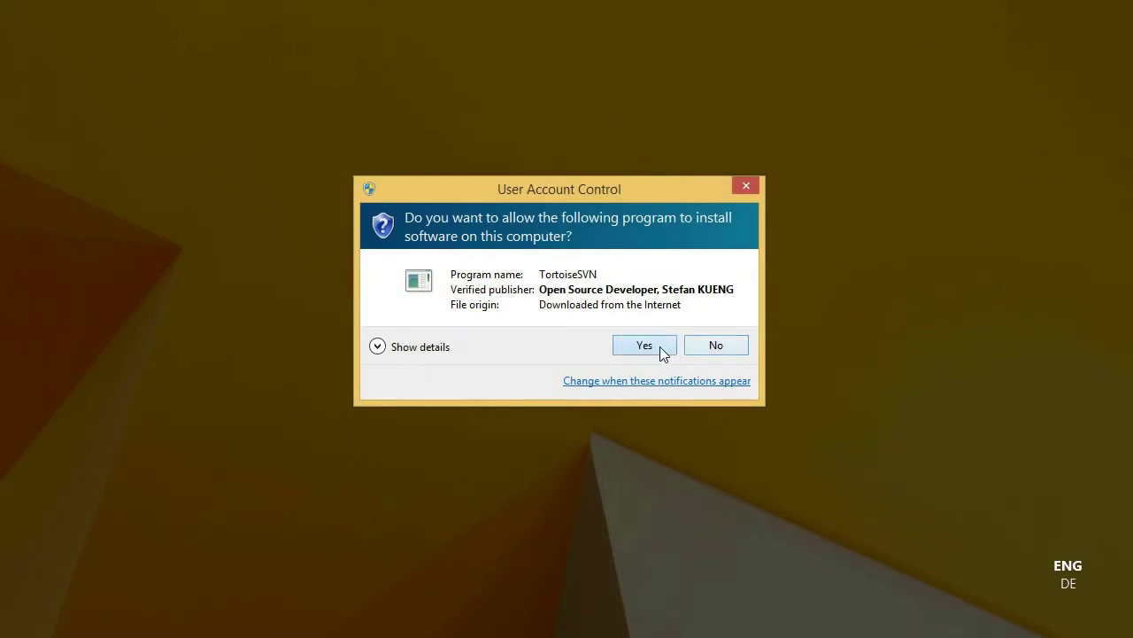
{"action": "left_click", "coordinate": [662, 349]}
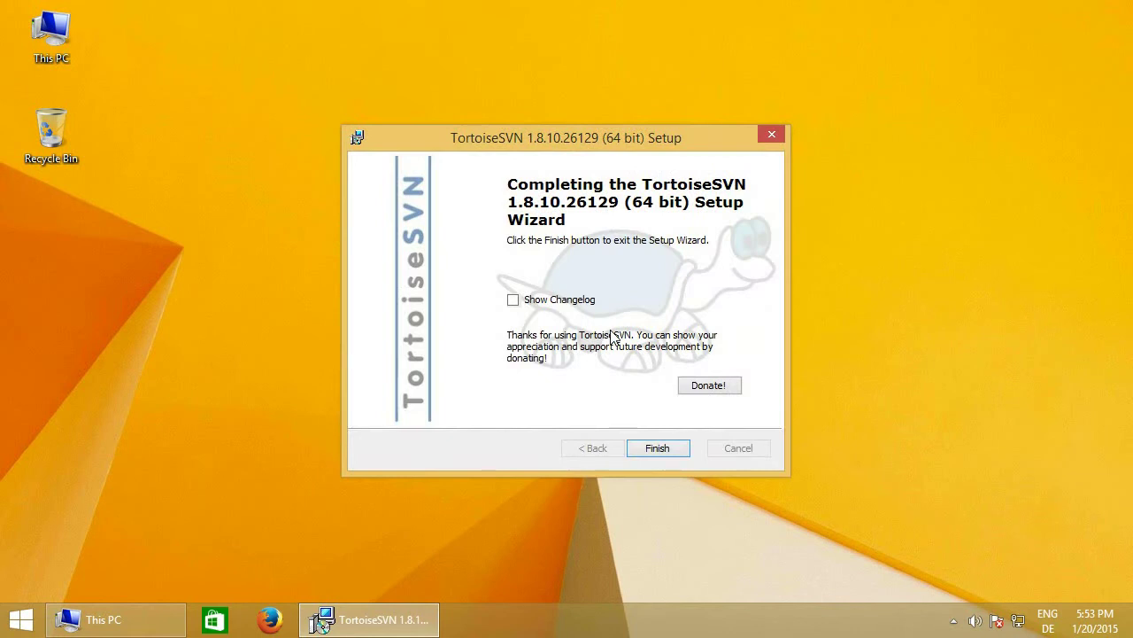
{"action": "left_click", "coordinate": [653, 449]}
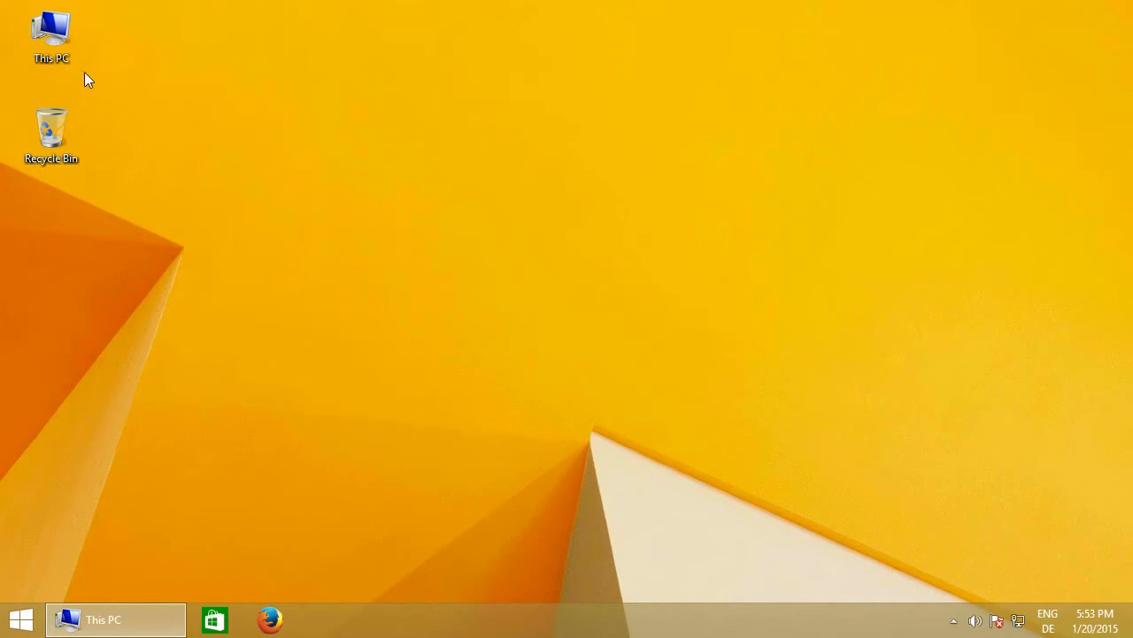
{"action": "double_click", "coordinate": [65, 51]}
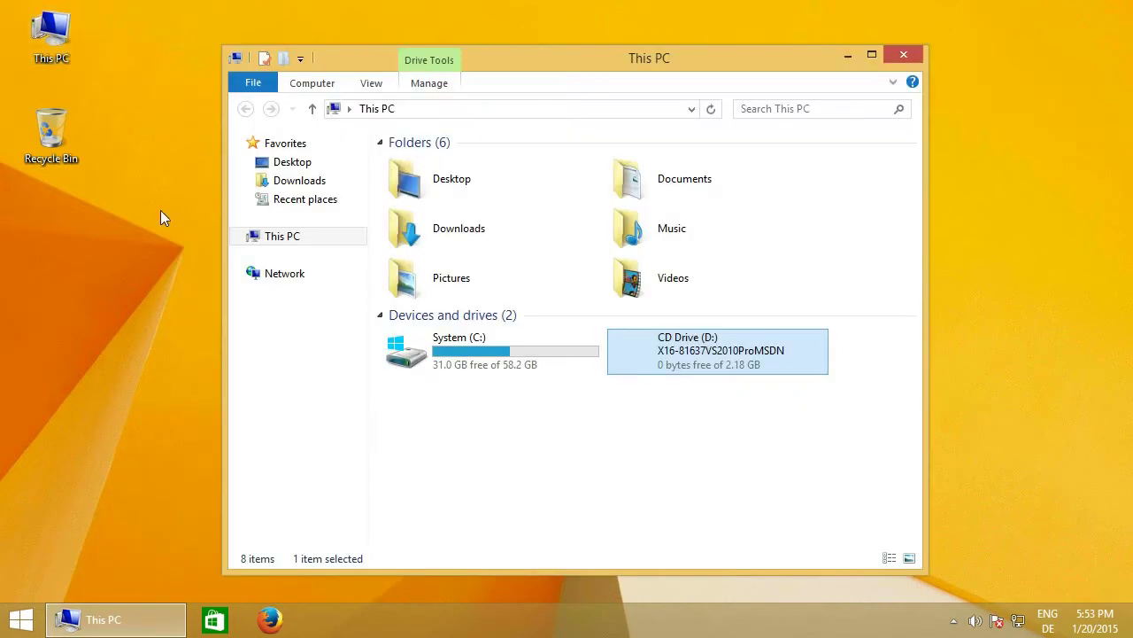
{"action": "double_click", "coordinate": [462, 362]}
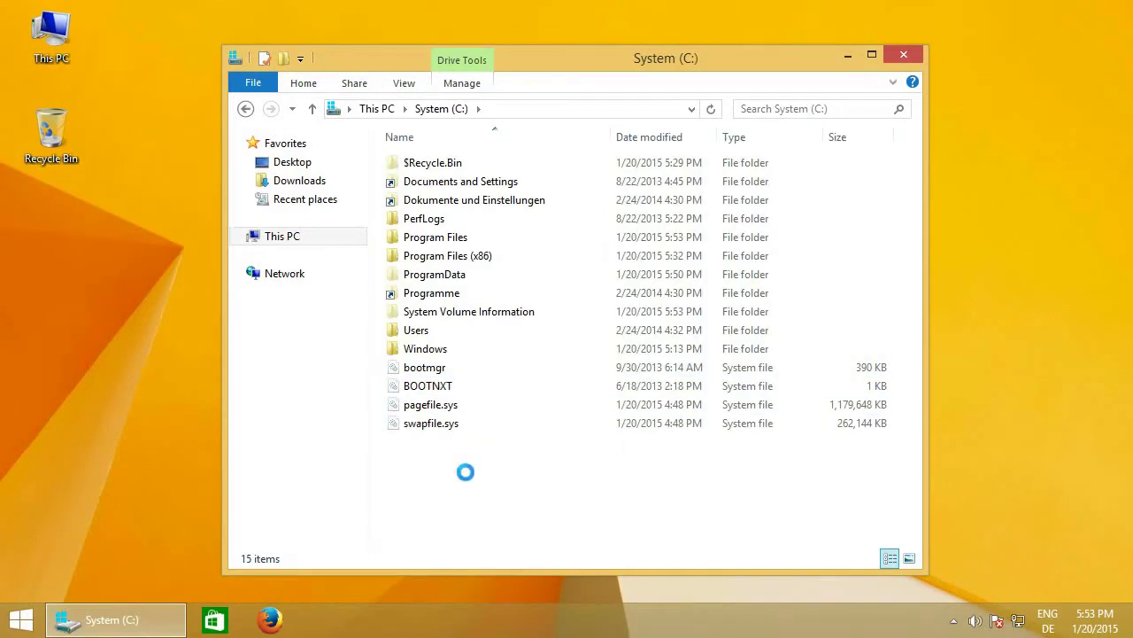
{"action": "right_click", "coordinate": [465, 471]}
{"action": "left_click", "coordinate": [483, 388]}
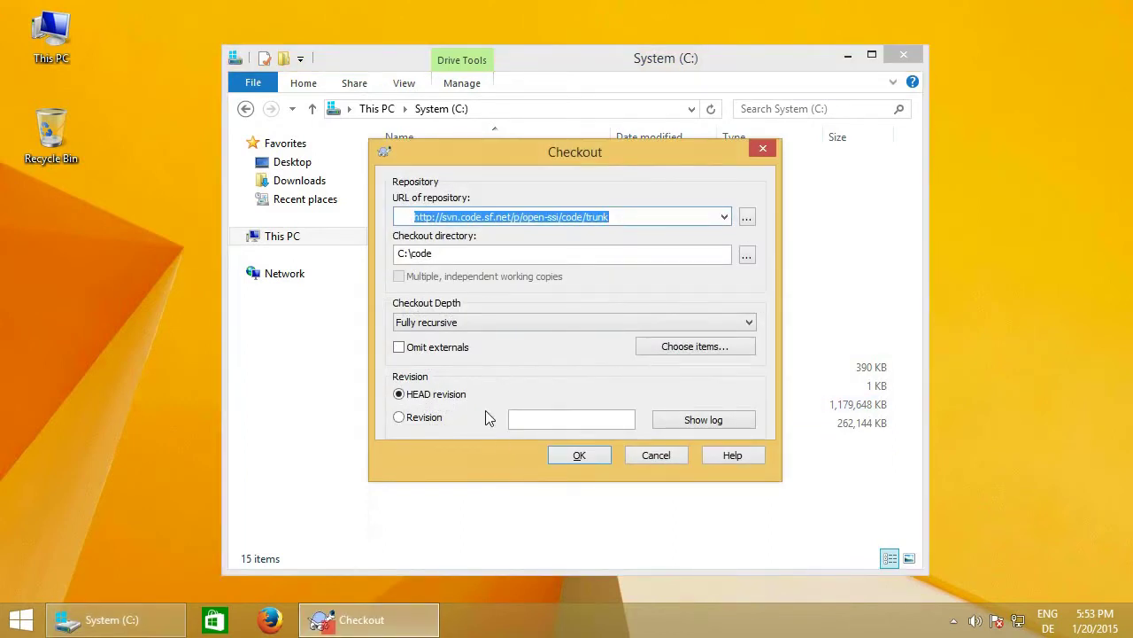
{"action": "left_click_drag", "start_coordinate": [434, 253], "coordinate": [417, 253]}
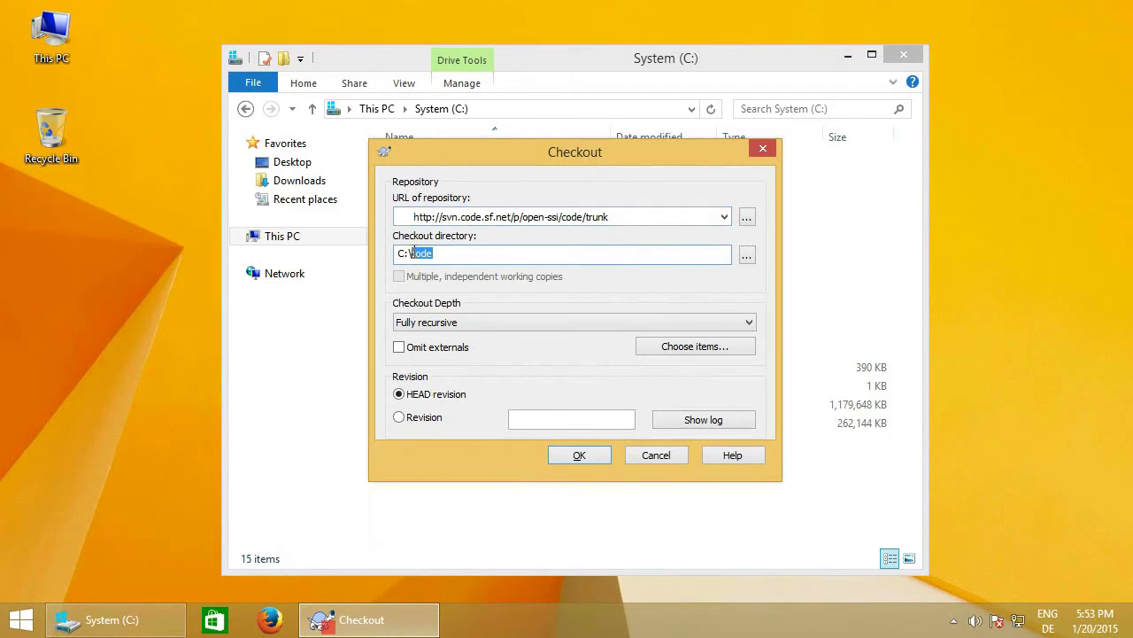
{"action": "type", "text": "SSI"}
{"action": "left_click", "coordinate": [582, 456]}
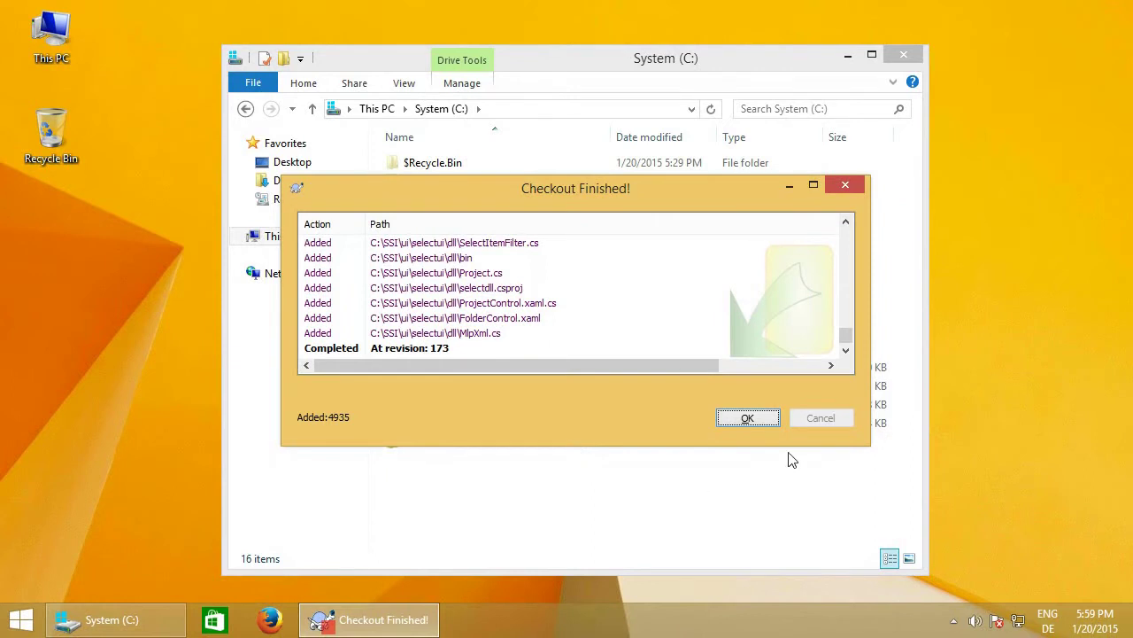
{"action": "left_click", "coordinate": [749, 418]}
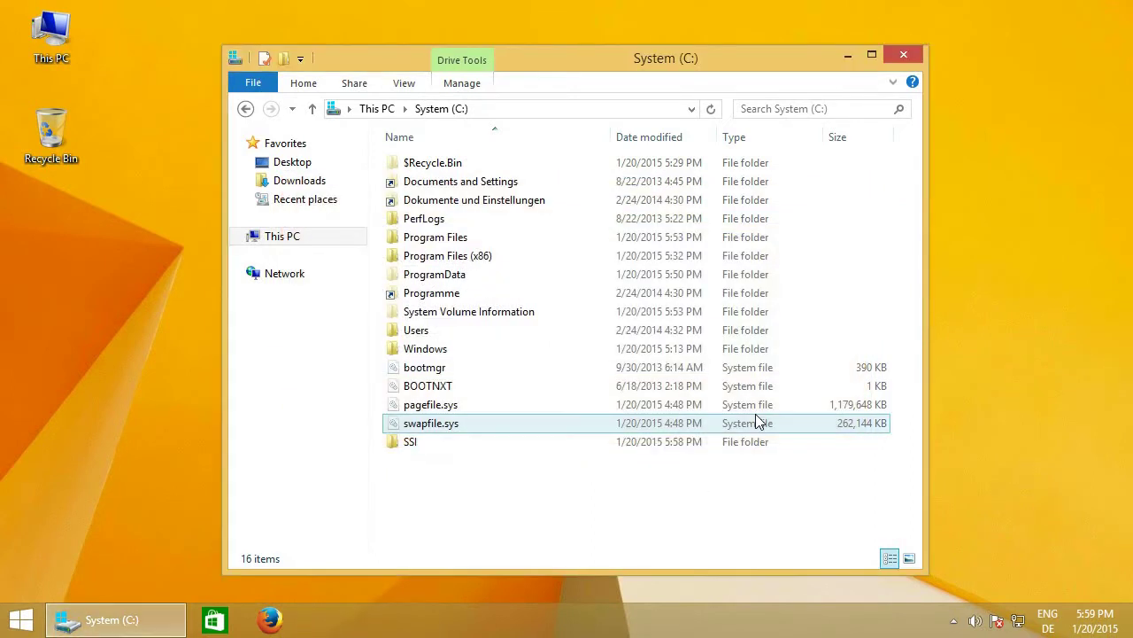
Open the C:\SSI folder, run setup.exe, and move the setup window fully into view.
{"action": "double_click", "coordinate": [488, 449]}
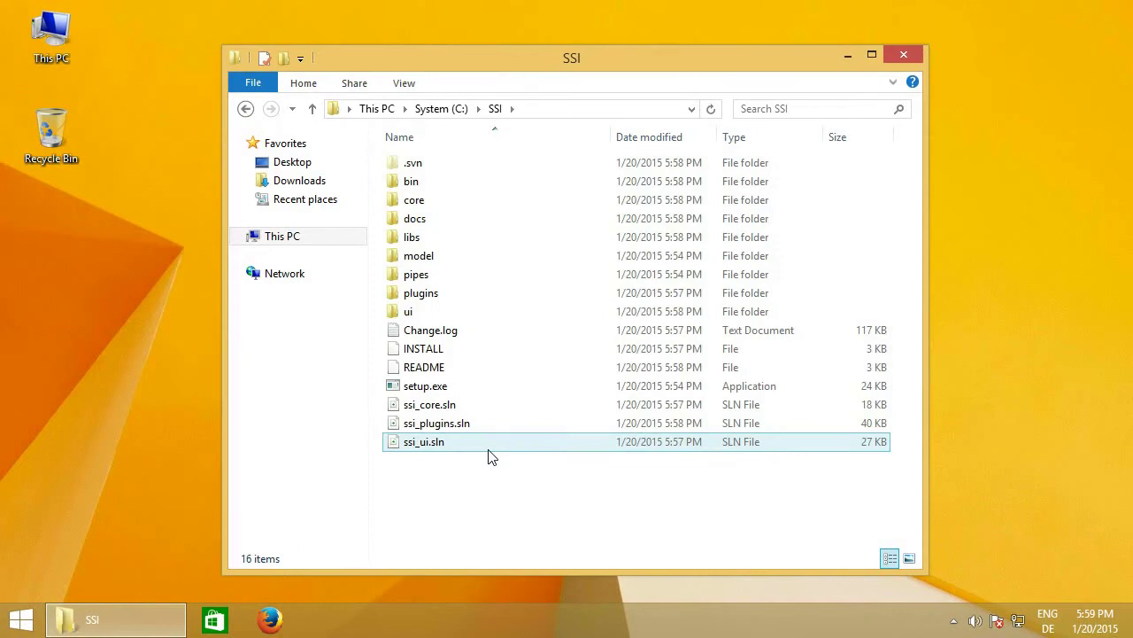
{"action": "left_click", "coordinate": [493, 457]}
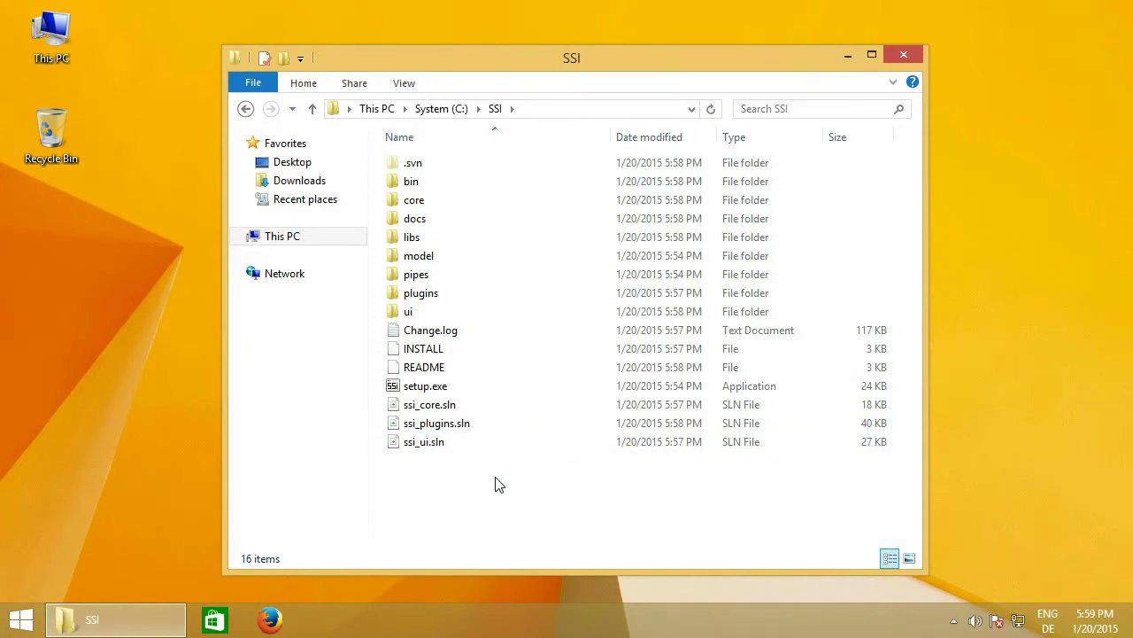
{"action": "double_click", "coordinate": [447, 392]}
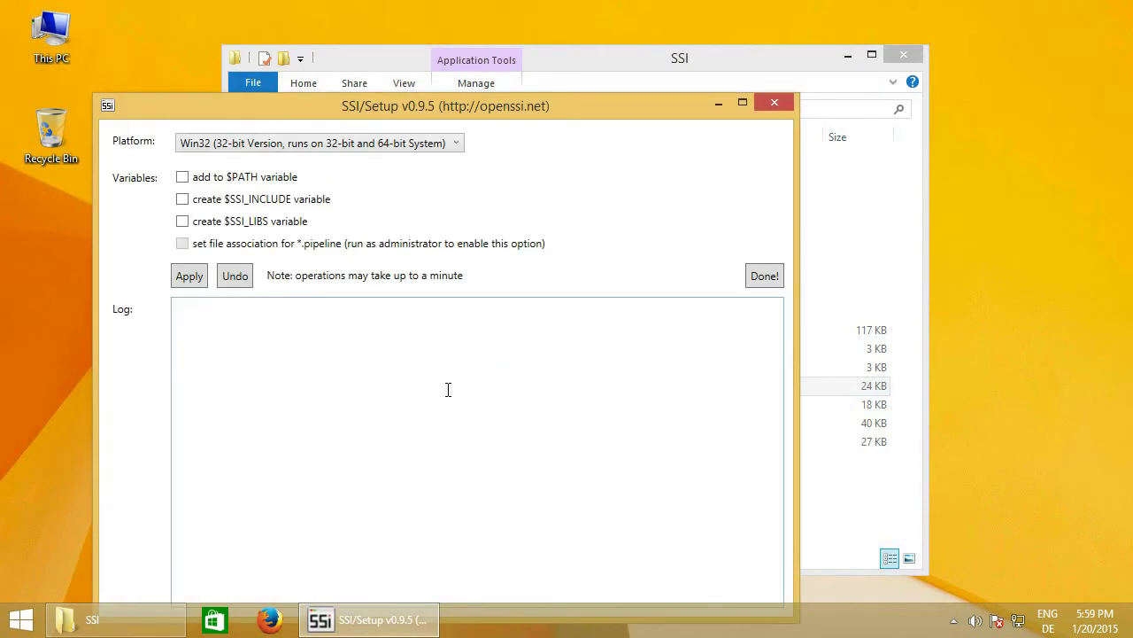
{"action": "left_click_drag", "start_coordinate": [417, 112], "coordinate": [438, 61]}
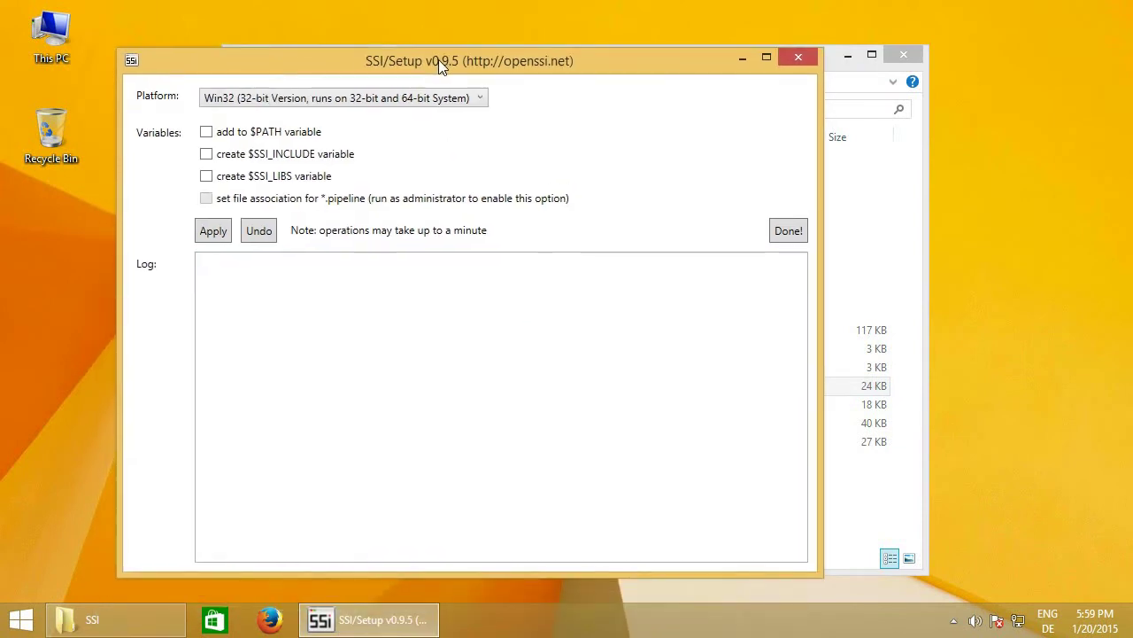
In SSI/Setup, choose the x64 platform, apply the $PATH, $SSI_INCLUDE and $SSI_LIBS variable options, and finish.
{"action": "left_click", "coordinate": [438, 92]}
{"action": "left_click", "coordinate": [430, 130]}
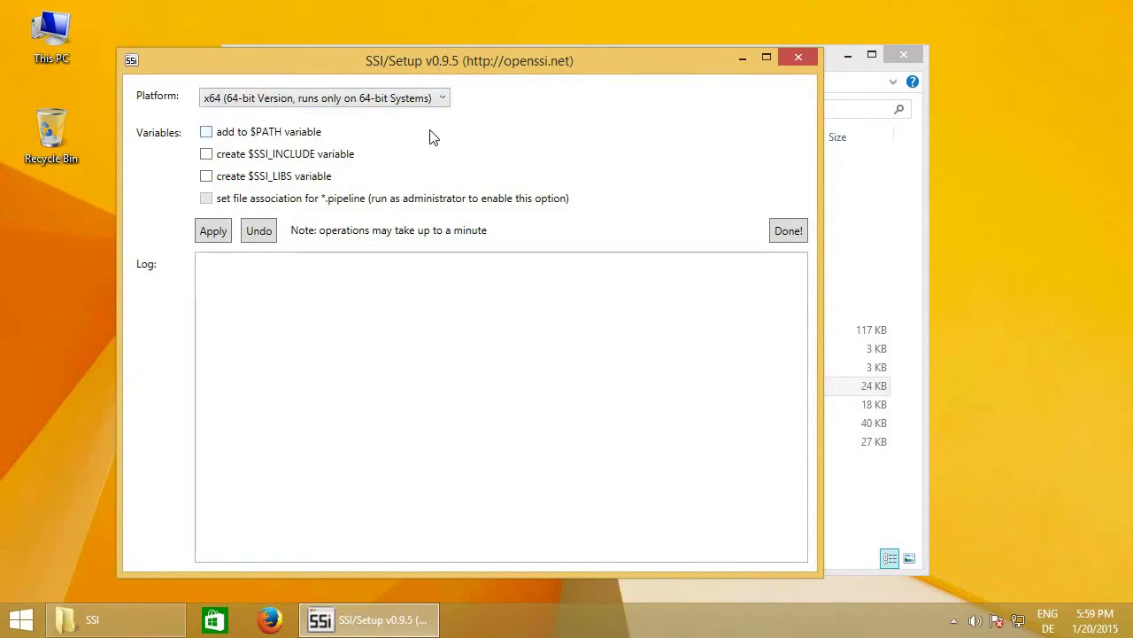
{"action": "left_click", "coordinate": [305, 133]}
{"action": "left_click", "coordinate": [297, 155]}
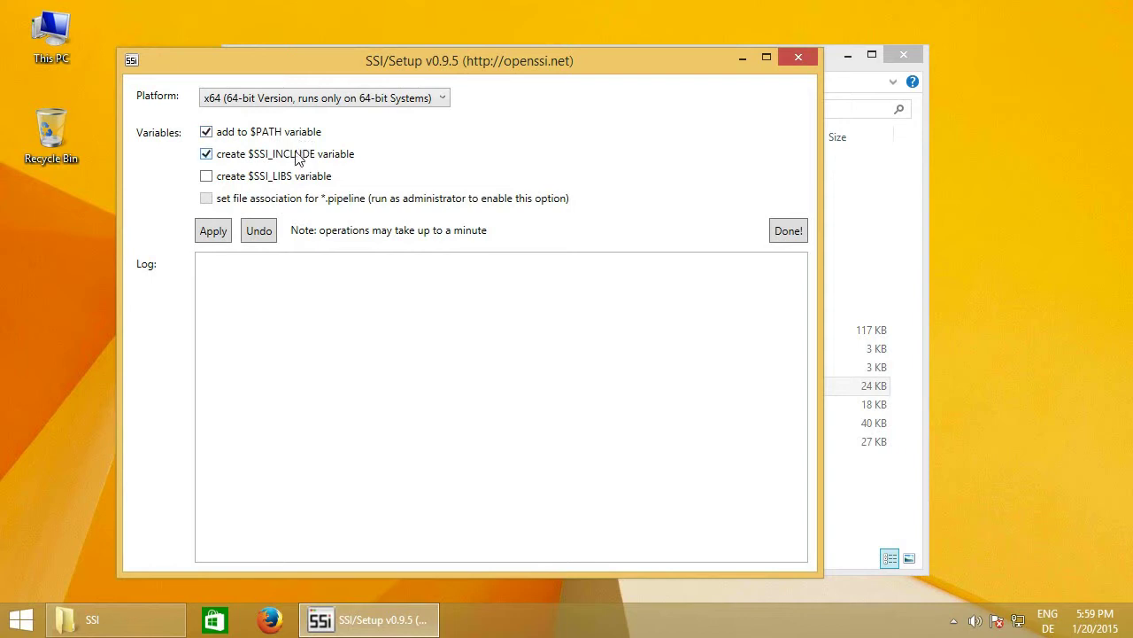
{"action": "left_click", "coordinate": [292, 177]}
{"action": "left_click", "coordinate": [201, 242]}
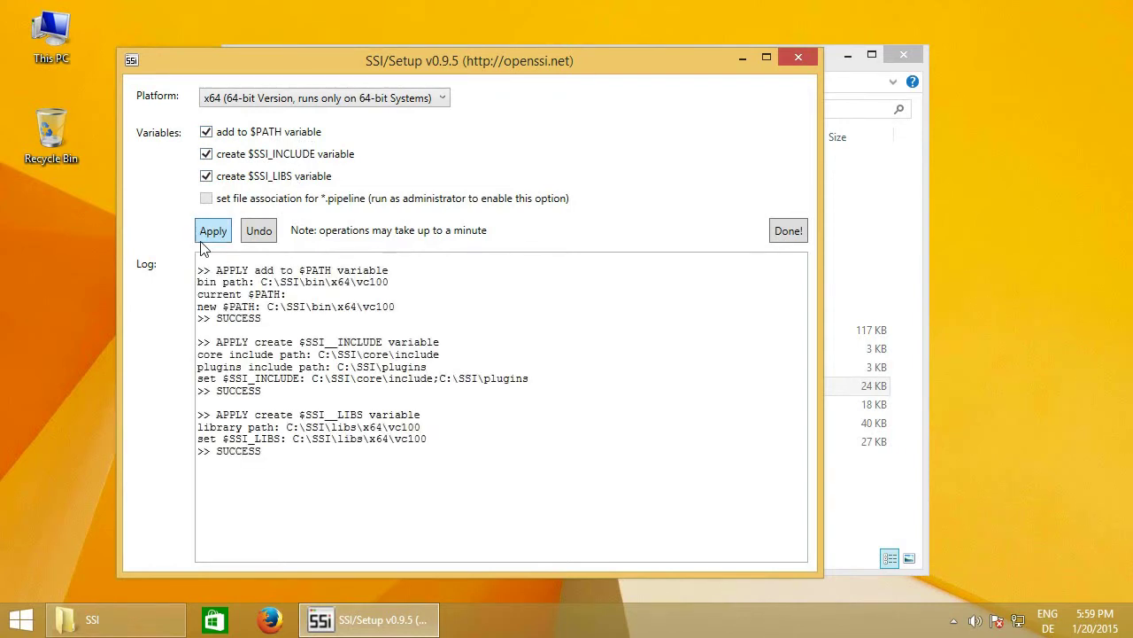
{"action": "left_click", "coordinate": [803, 231]}
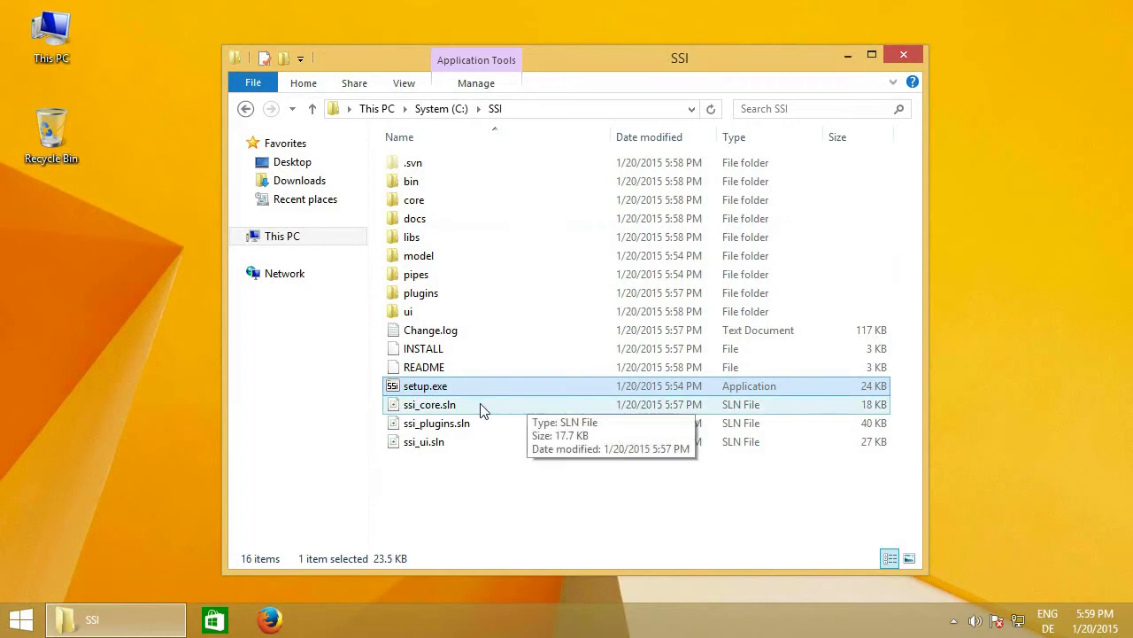
Open ssi_core.sln in Microsoft Visual Studio 2010 with Visual C++ Development Settings as default environment, and dismiss the feedback notification.
{"action": "left_click", "coordinate": [430, 404]}
{"action": "double_click", "coordinate": [434, 405]}
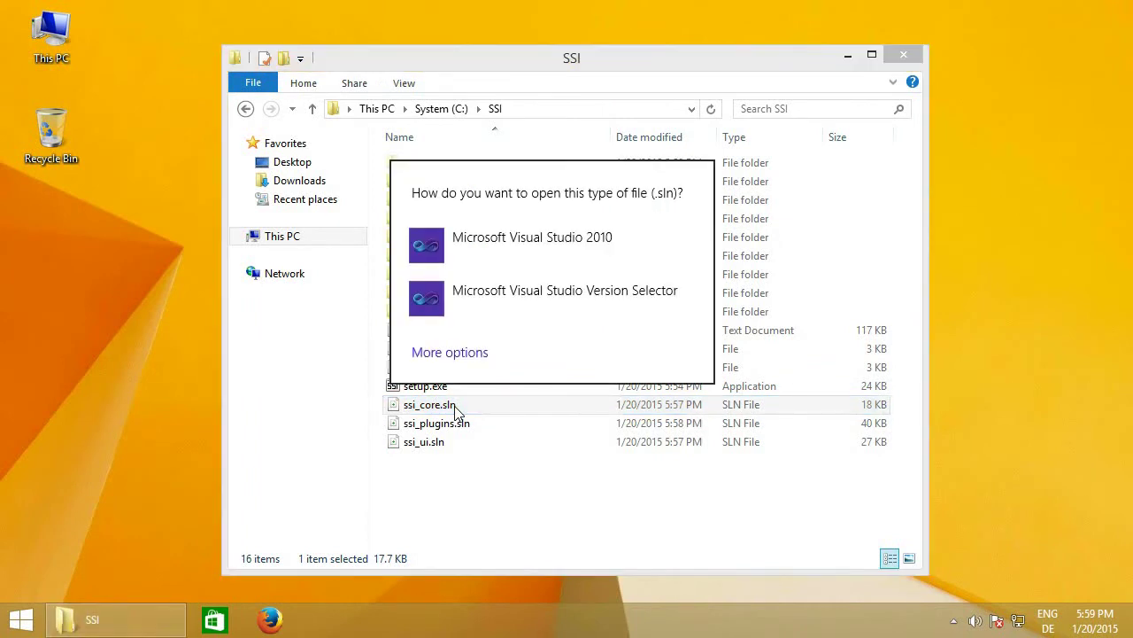
{"action": "left_click", "coordinate": [534, 257]}
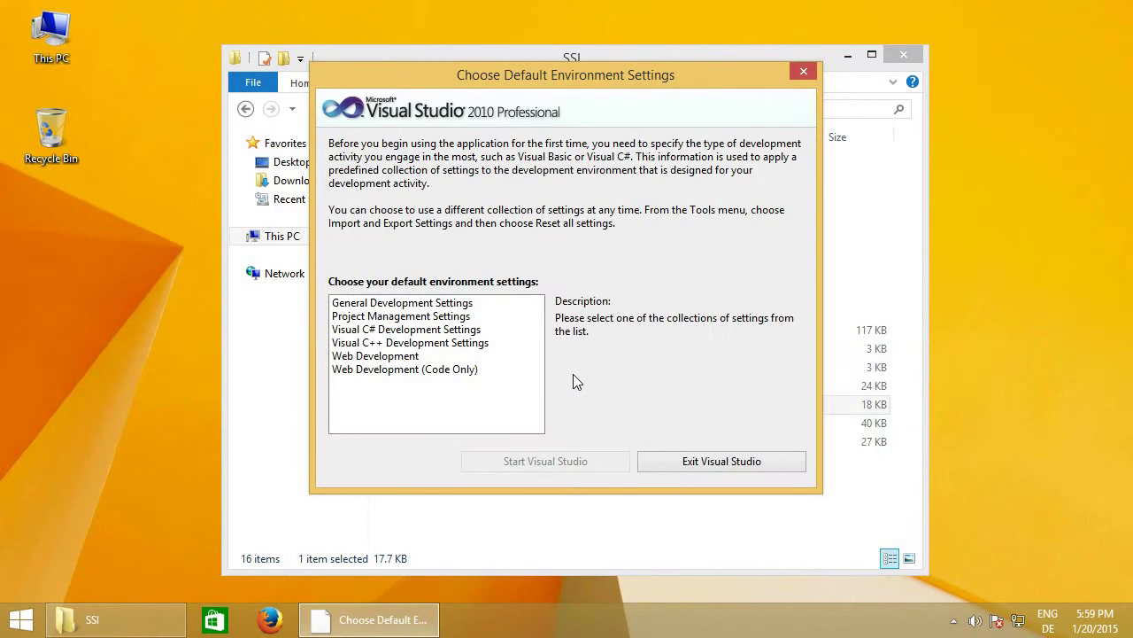
{"action": "left_click", "coordinate": [483, 351]}
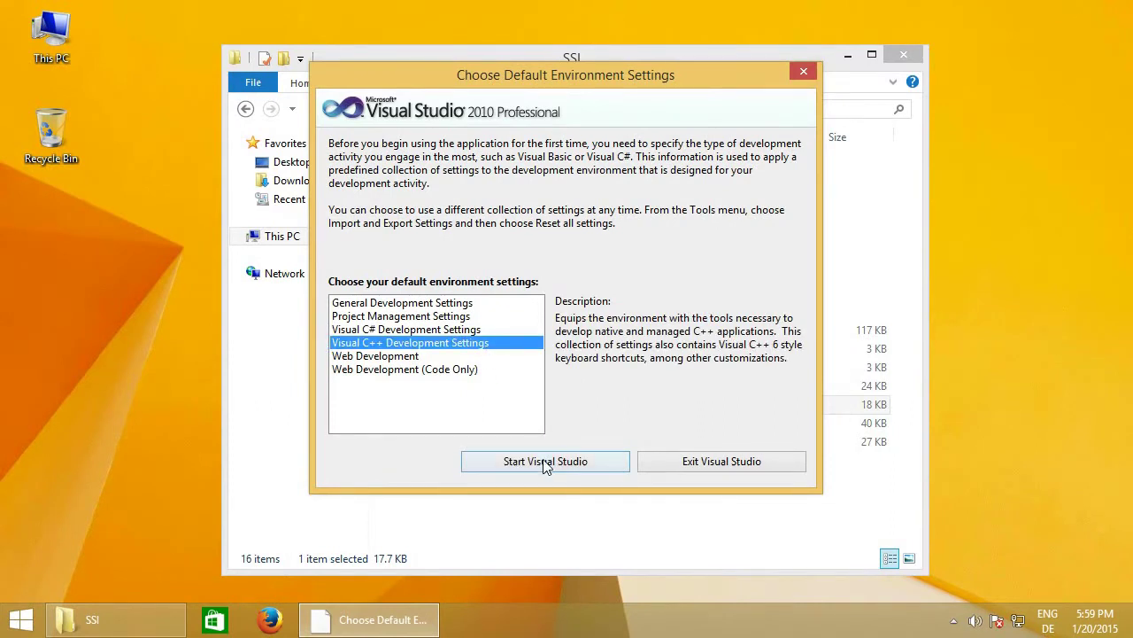
{"action": "left_click", "coordinate": [544, 462]}
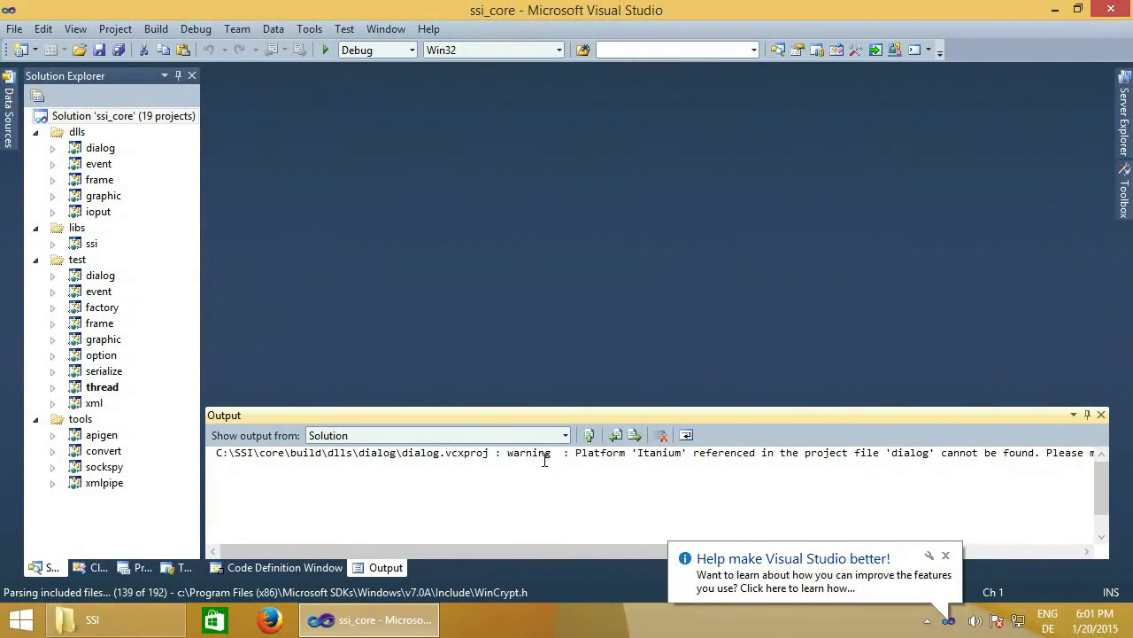
{"action": "left_click", "coordinate": [945, 556]}
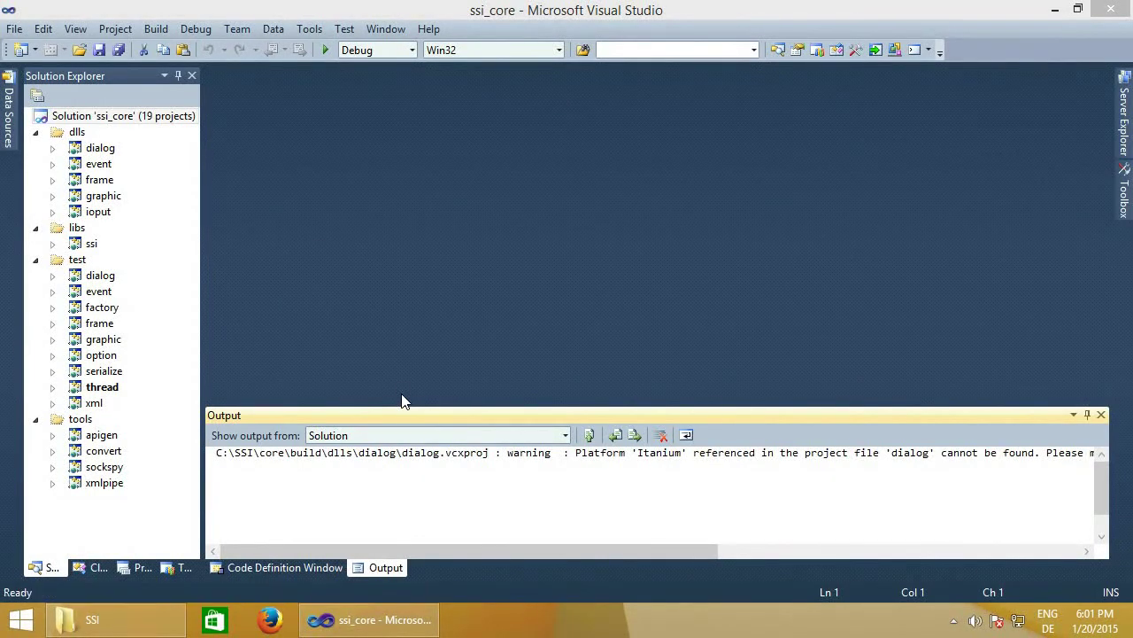
Set the solution platform to x64 and build the ssi_core solution in the Debug configuration.
{"action": "left_click", "coordinate": [499, 52]}
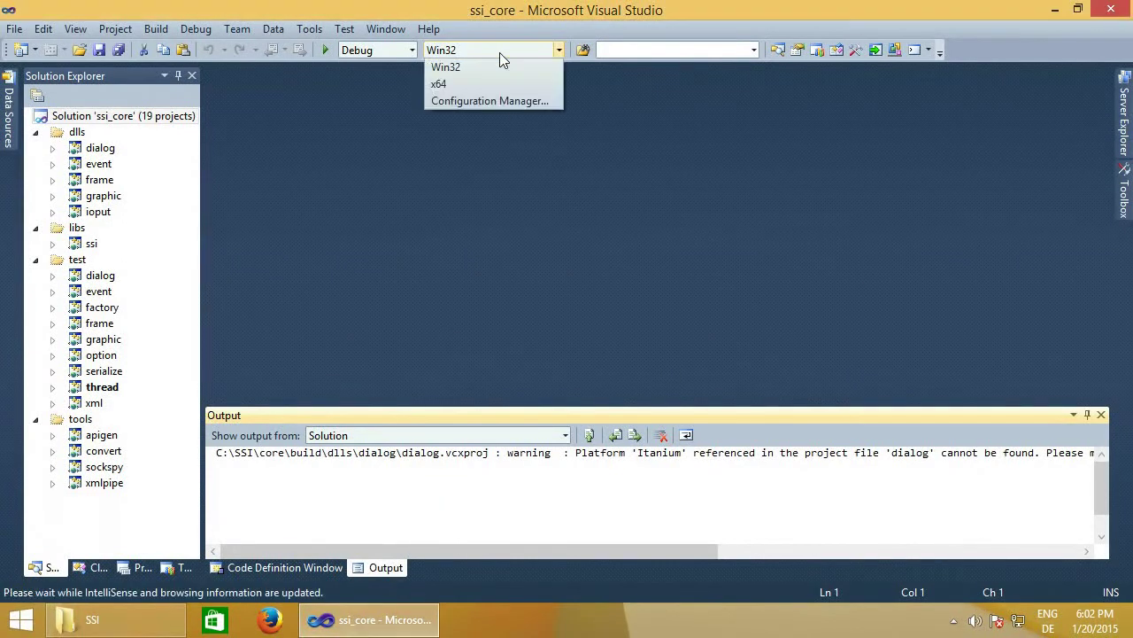
{"action": "left_click", "coordinate": [495, 85]}
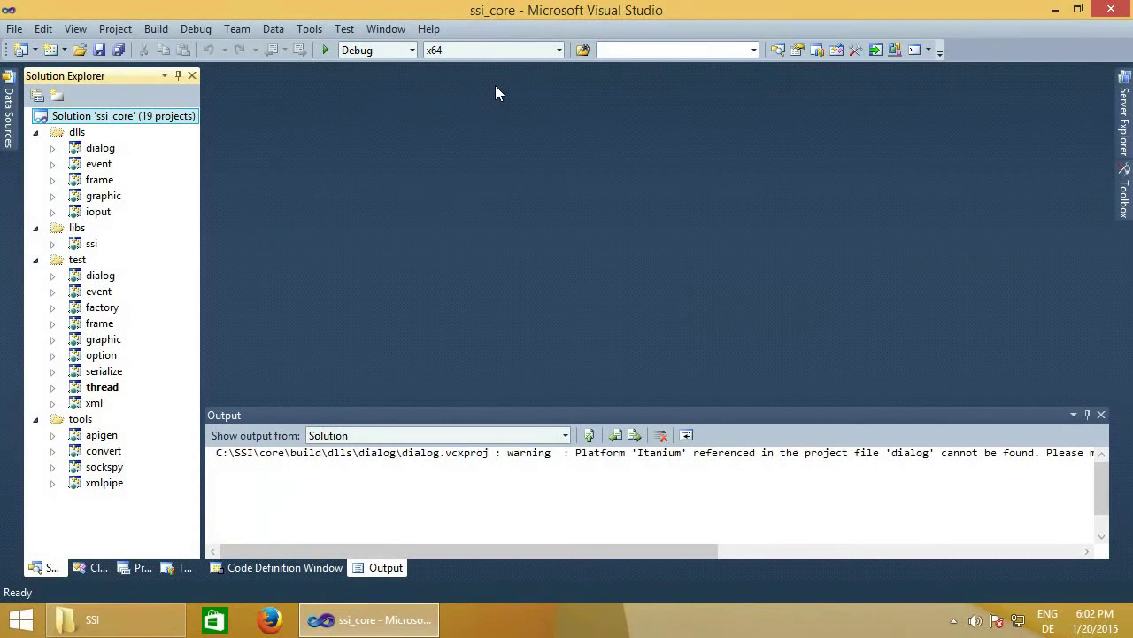
{"action": "left_click", "coordinate": [160, 29]}
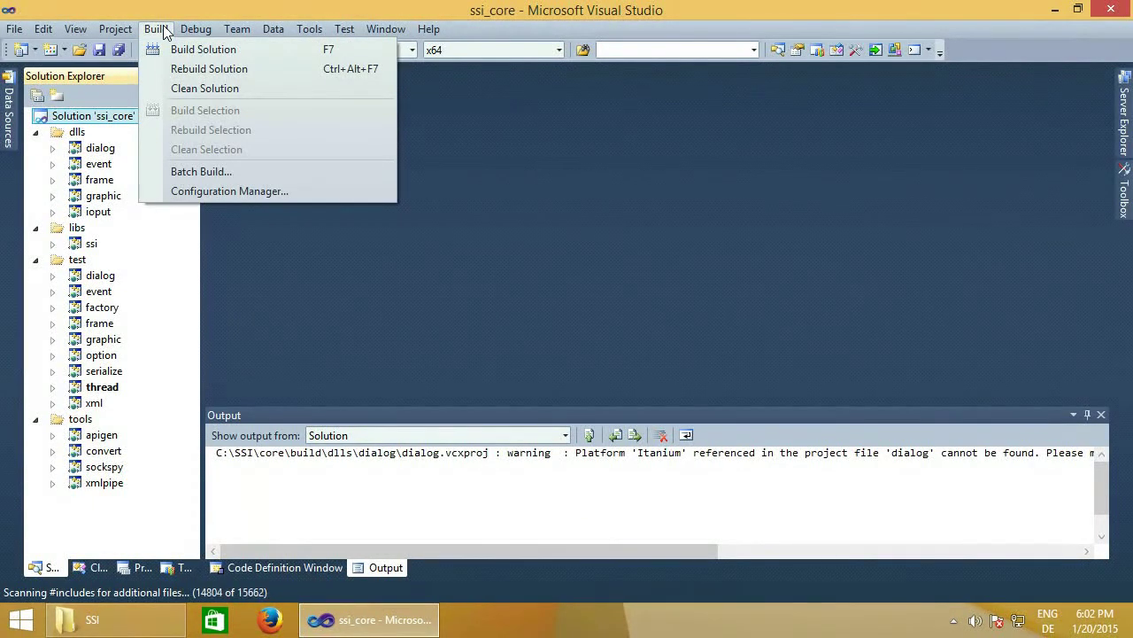
{"action": "left_click", "coordinate": [176, 51]}
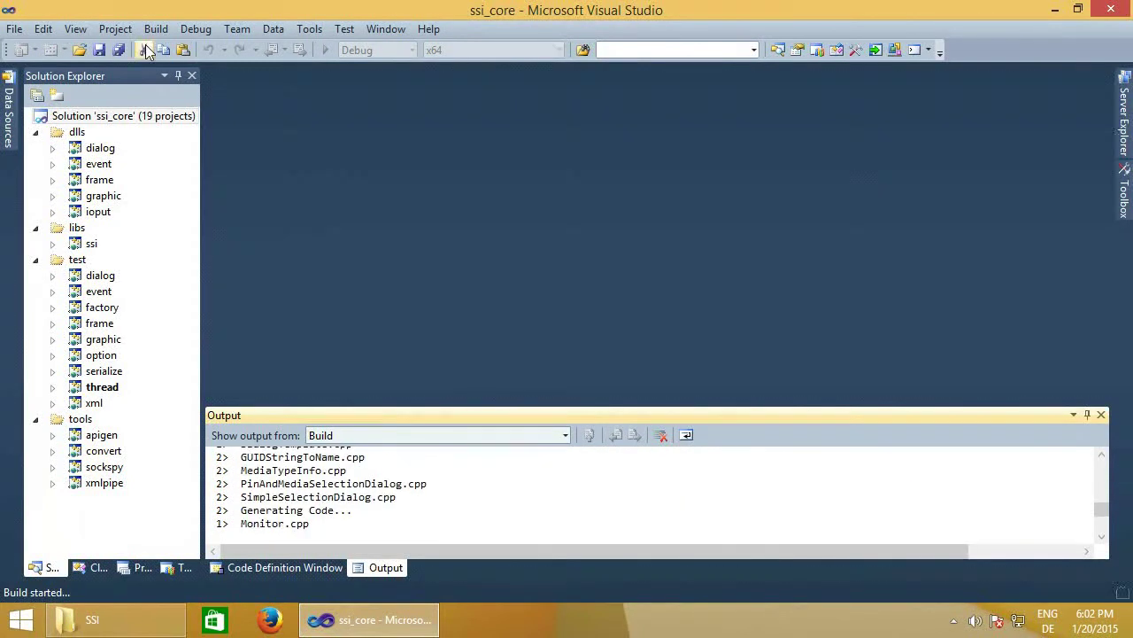
Show the Error List for the running build, and return to the build output.
{"action": "left_click", "coordinate": [76, 30]}
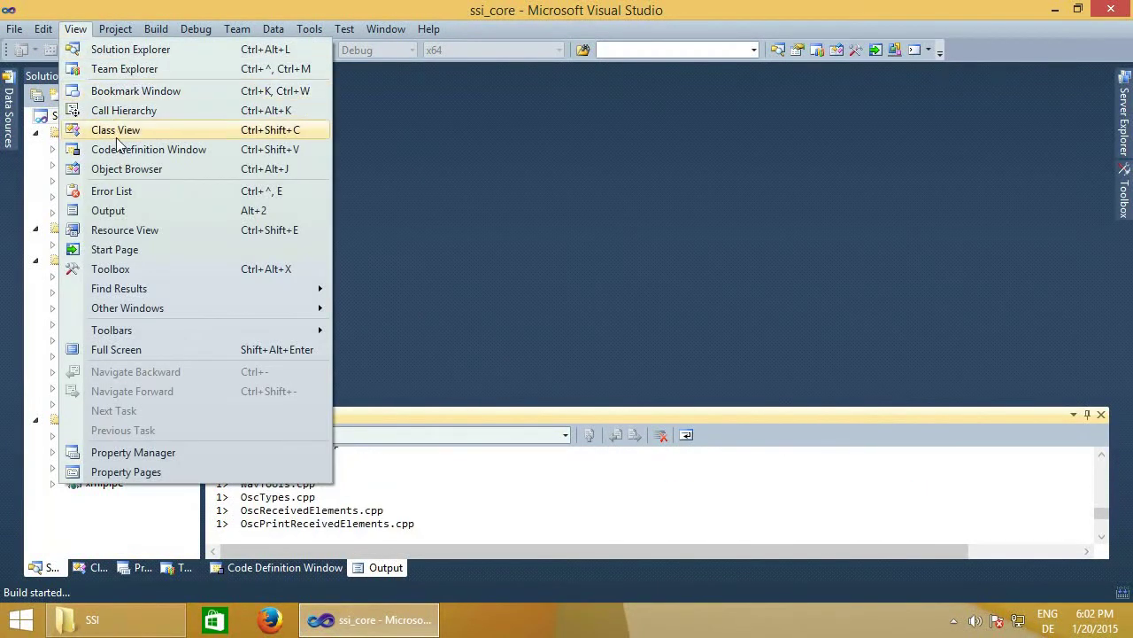
{"action": "left_click", "coordinate": [127, 196]}
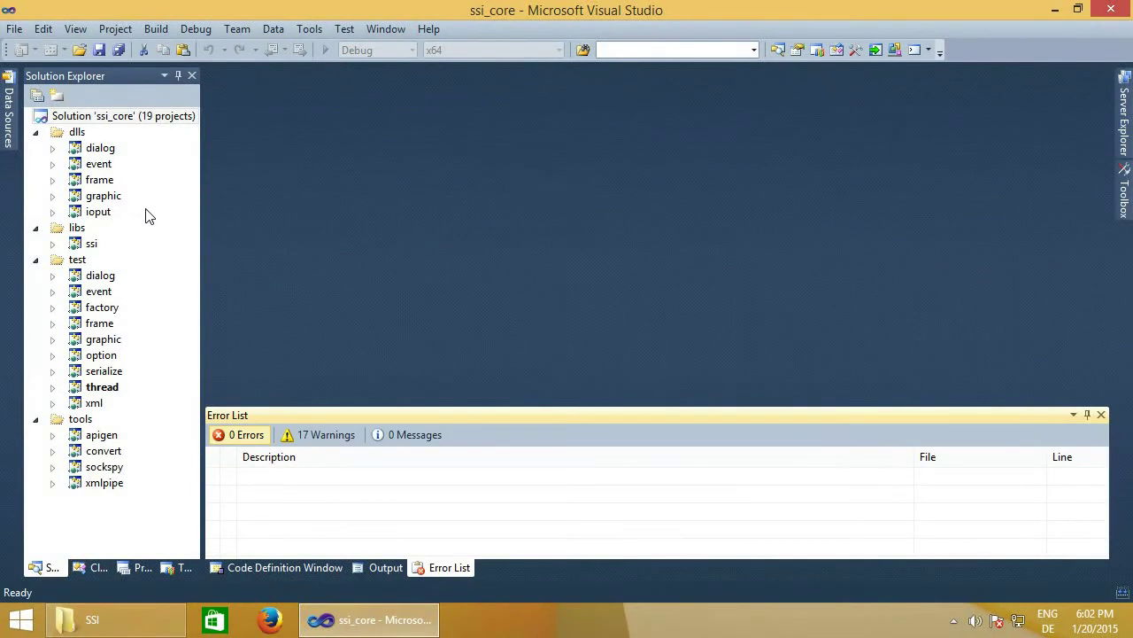
{"action": "left_click", "coordinate": [381, 568]}
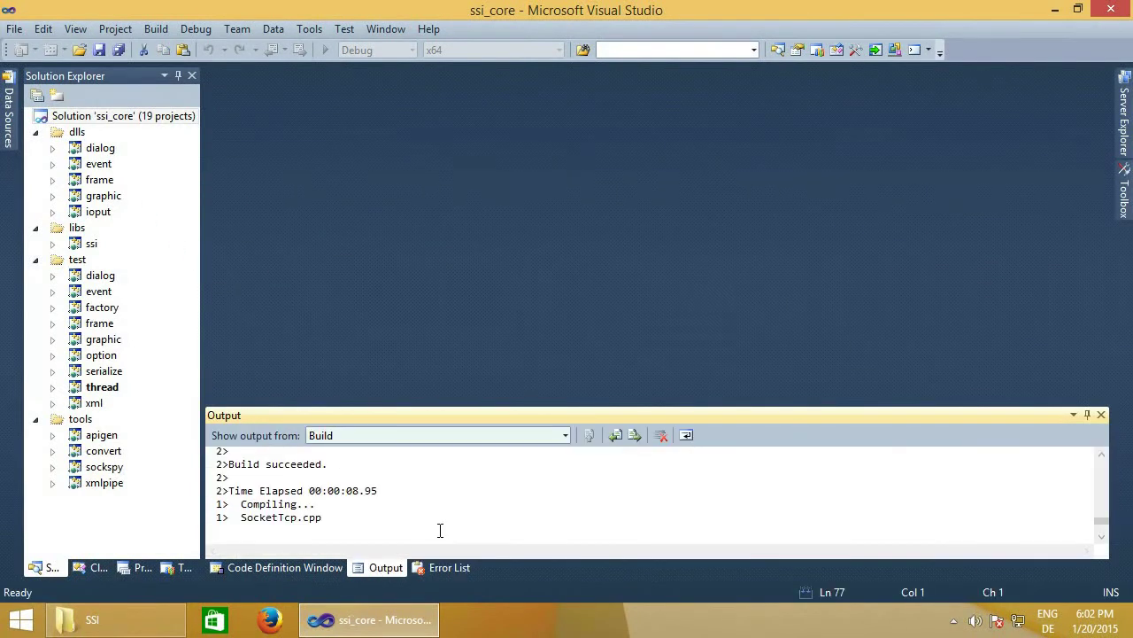